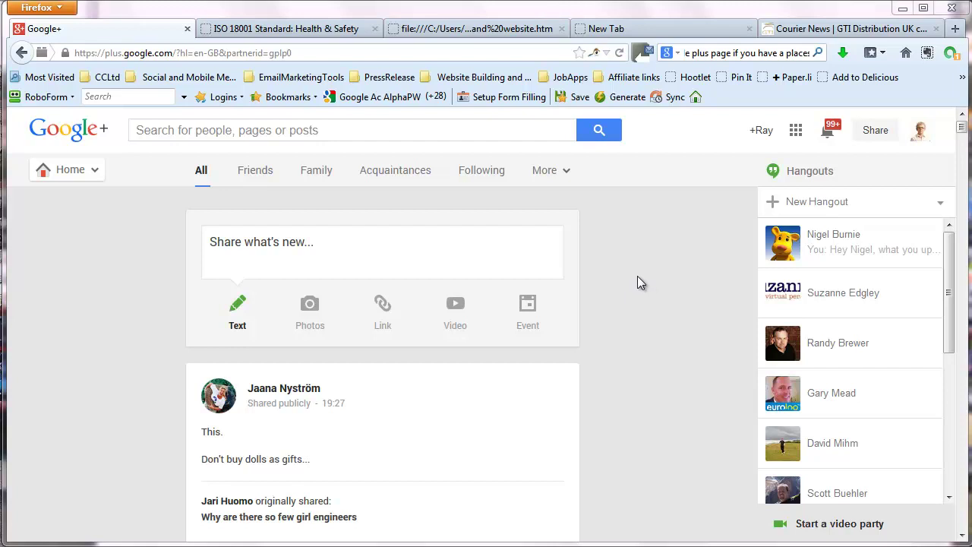
Go to the Your pages dashboard via Pages in Google+'s left navigation
mouse_move(70, 172)
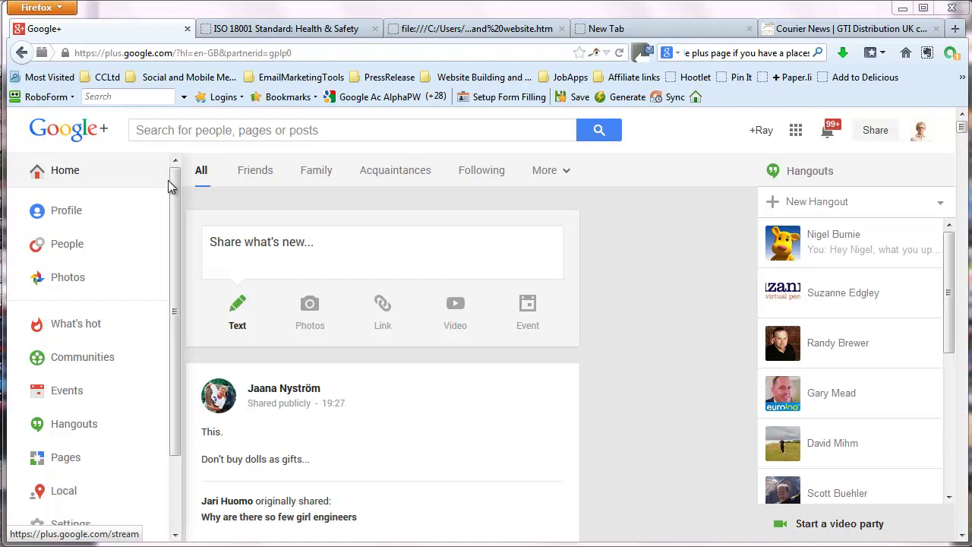
scroll(167, 228, "down", 2)
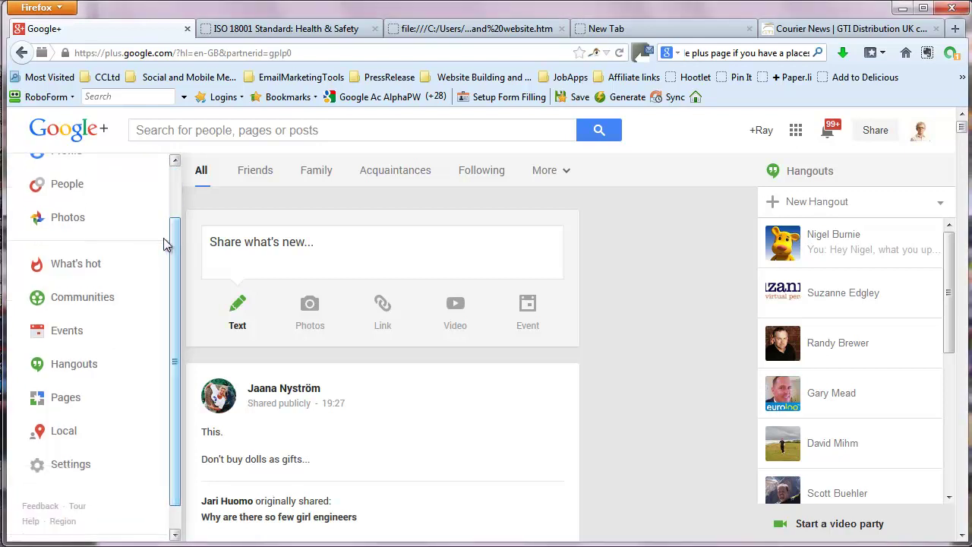
left_click(44, 399)
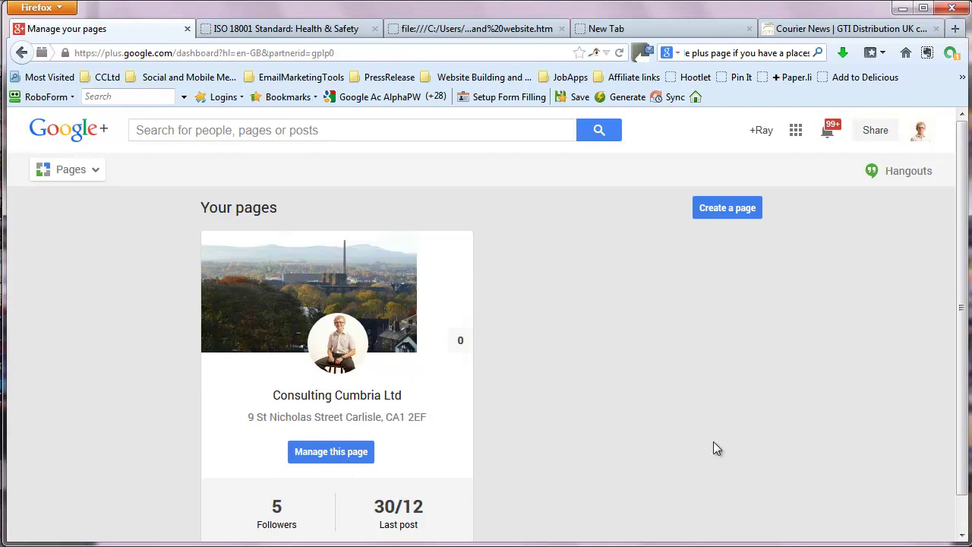
Start a new Local Business or Place page and accept the terms
left_click(728, 210)
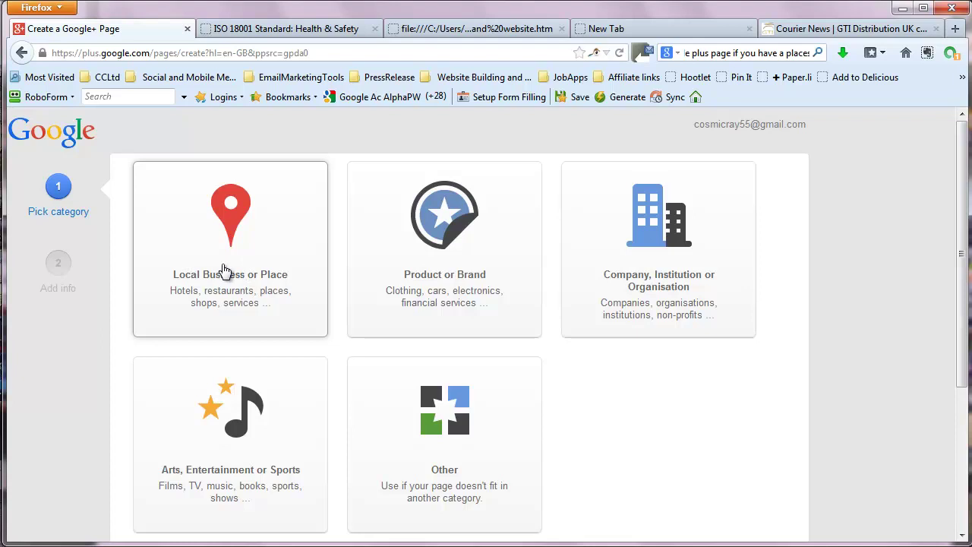
left_click(224, 271)
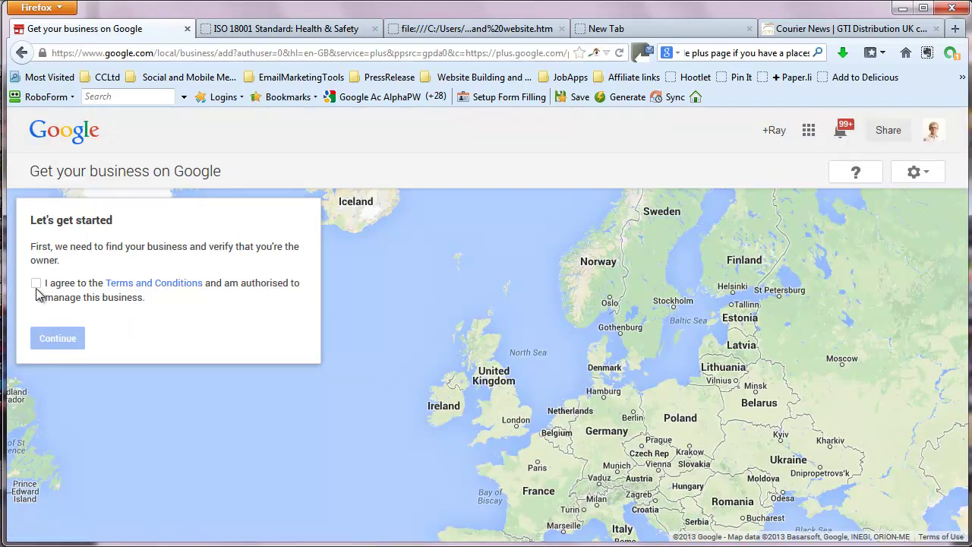
left_click(36, 285)
left_click(61, 349)
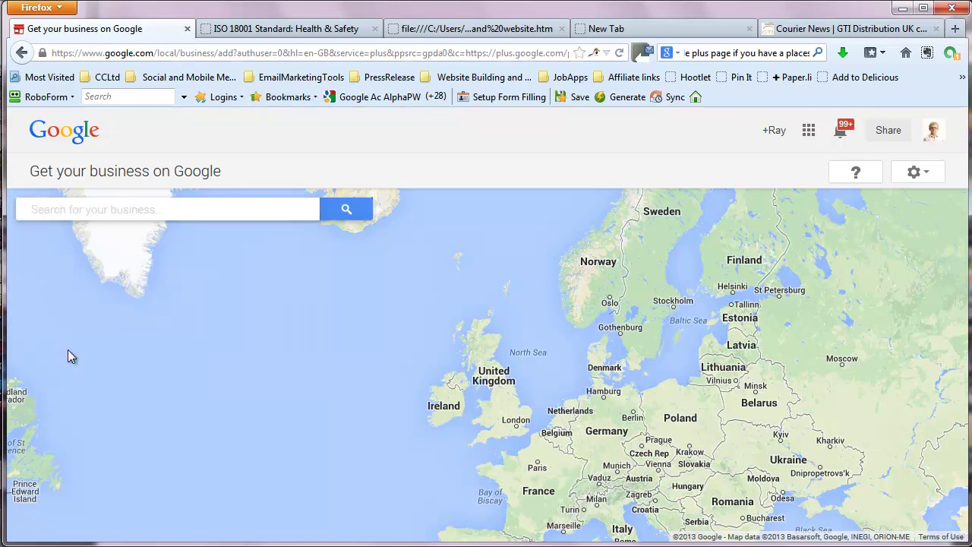
Search for 'Cassidy Outdoors' and scroll the results, which show no match
left_click(155, 210)
type("Cassidy")
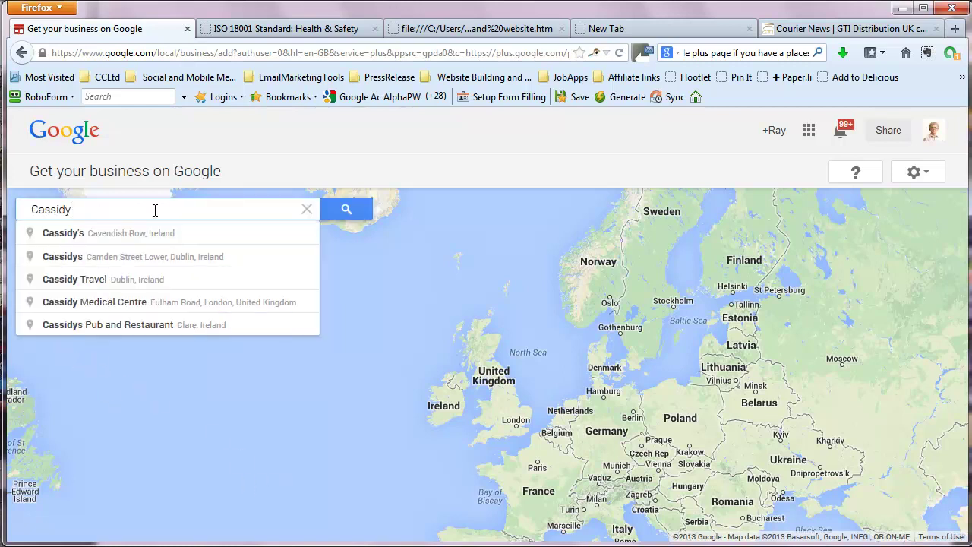
type(" Outdoors")
left_click(346, 209)
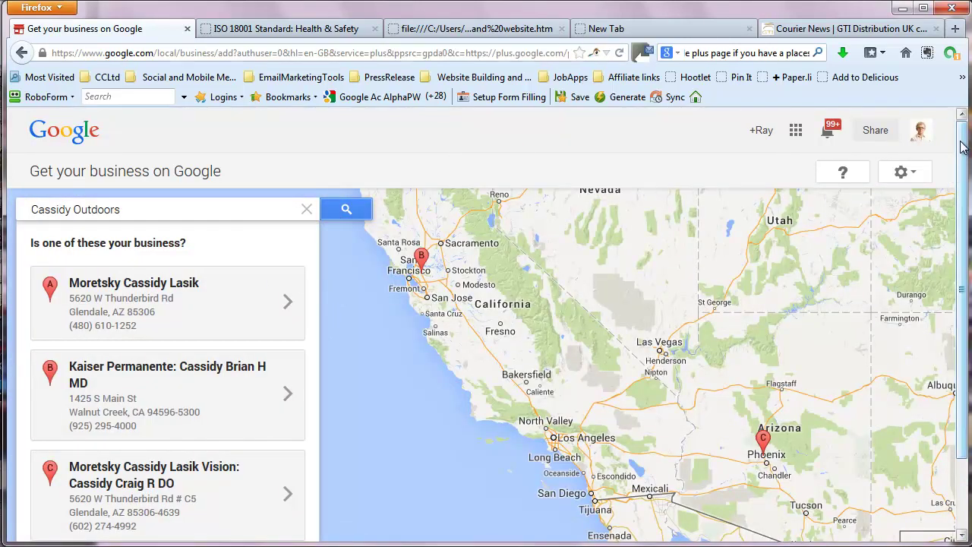
mouse_move(961, 146)
left_mouse_down()
mouse_move(954, 200)
mouse_move(965, 134)
left_mouse_up()
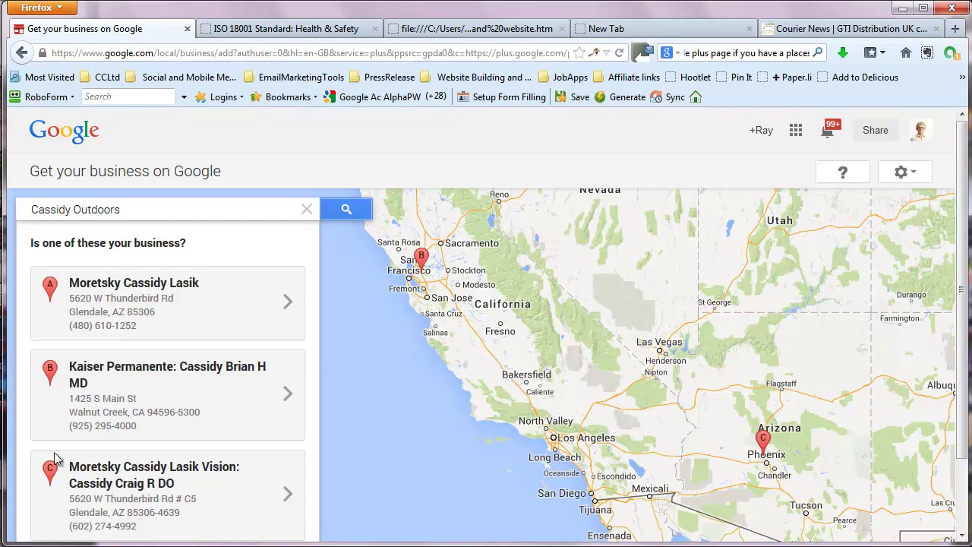
left_click_drag(962, 157, 950, 229)
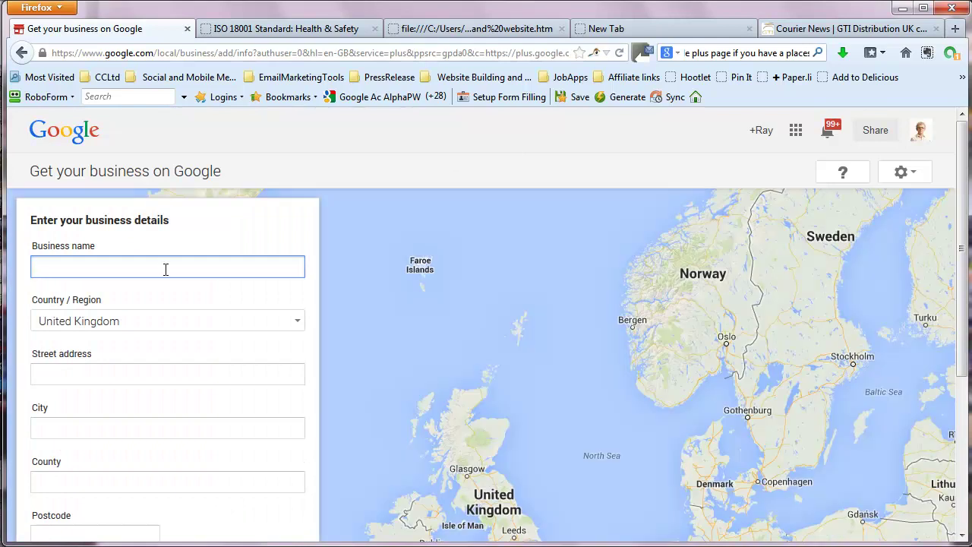
Enter the business name 'Cassidy Outdoors' and street address '1 Church Place'
type("Cassidy Outdoors")
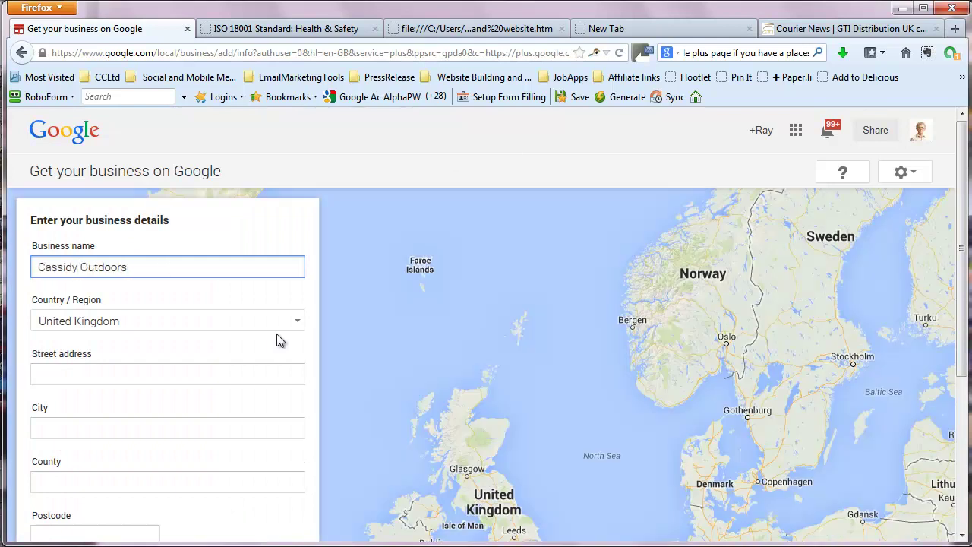
left_click(136, 366)
type("i Church Place")
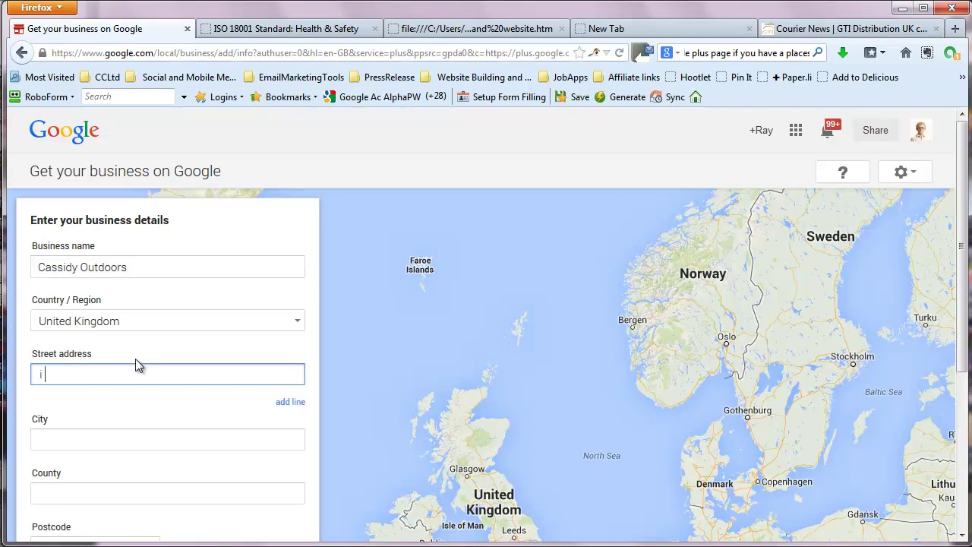
left_click(48, 370)
key("BackSpace")
key("BackSpace")
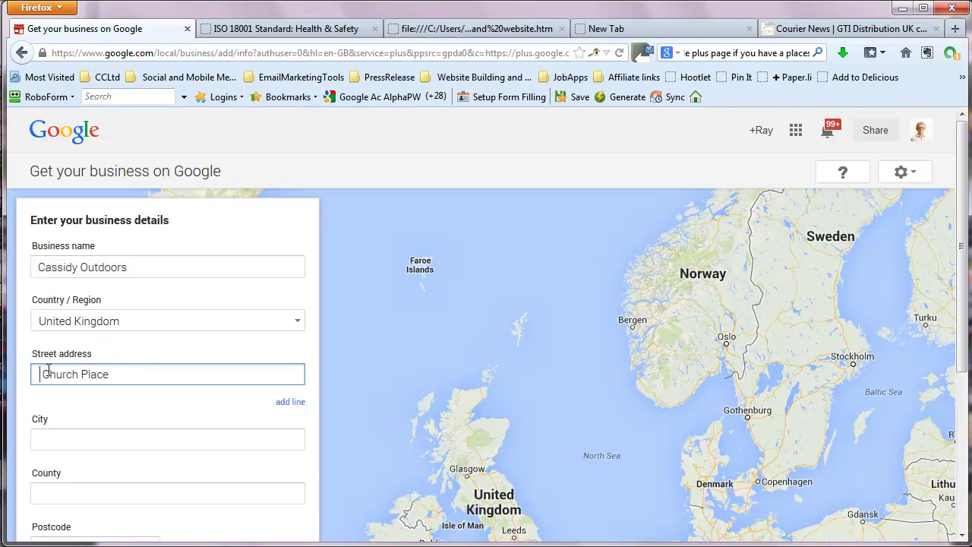
type("1")
Enter Carlisle as the city and Cumbria as the county, then move to the main phone field
left_click(65, 436)
type("Carlisle")
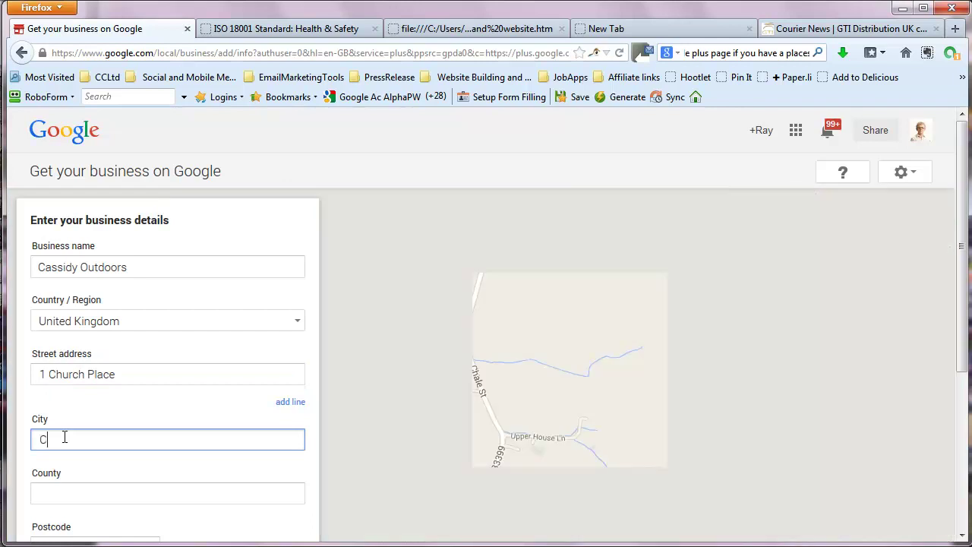
left_click(79, 494)
type("Cumbria")
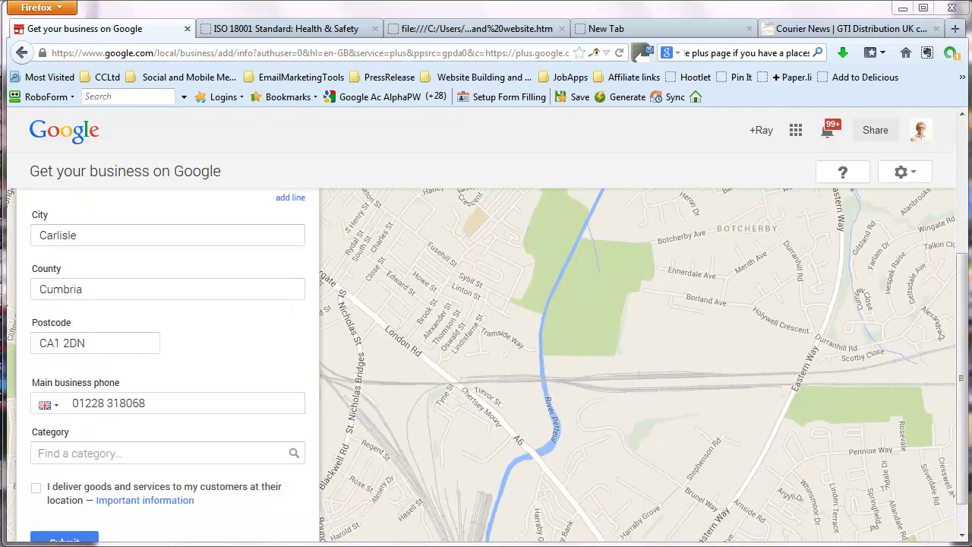
left_click_drag(958, 354, 958, 410)
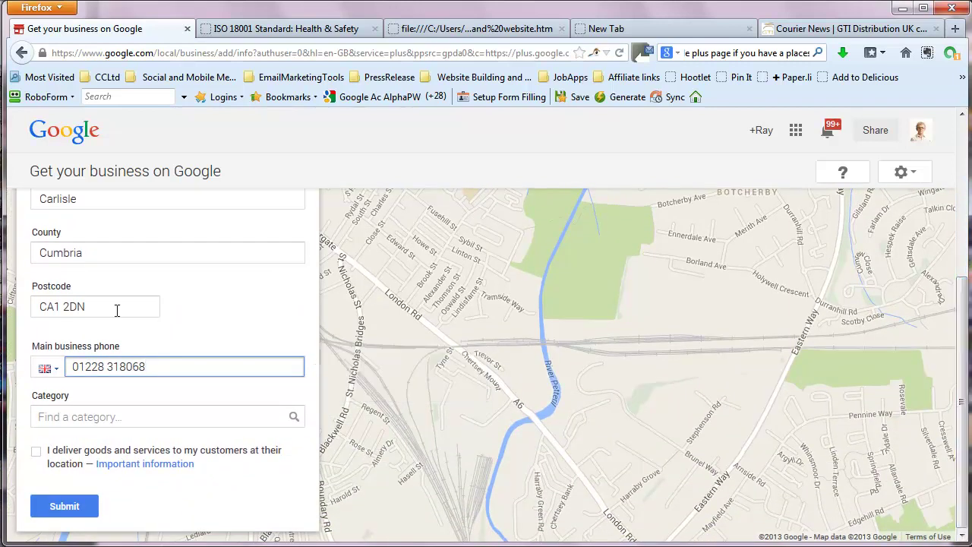
left_click(76, 366)
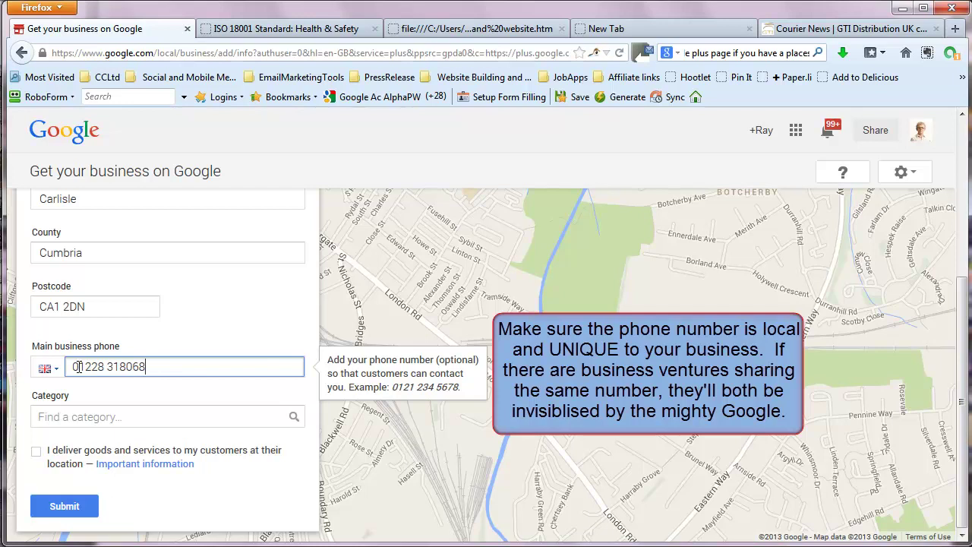
mouse_move(273, 410)
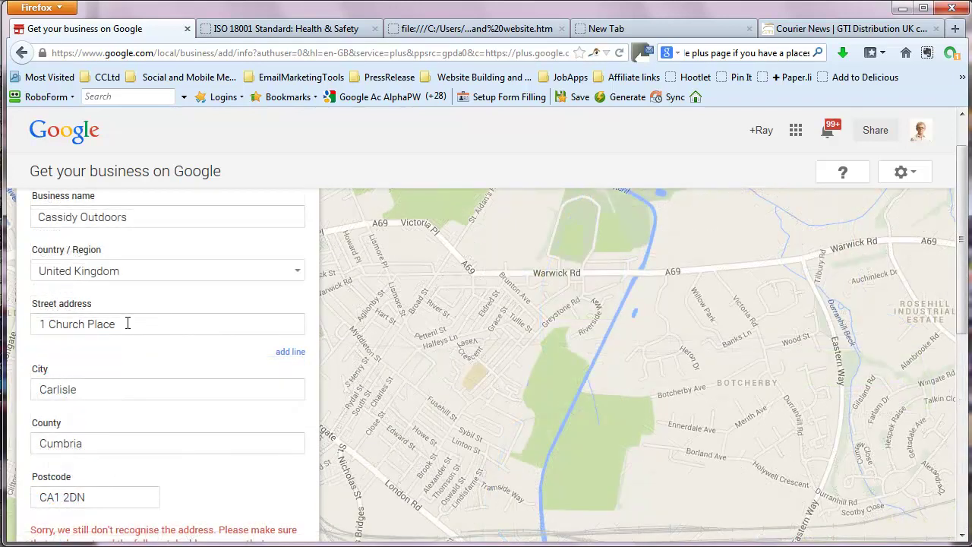
Correct the business postcode to CA3 9DN
left_click(129, 324)
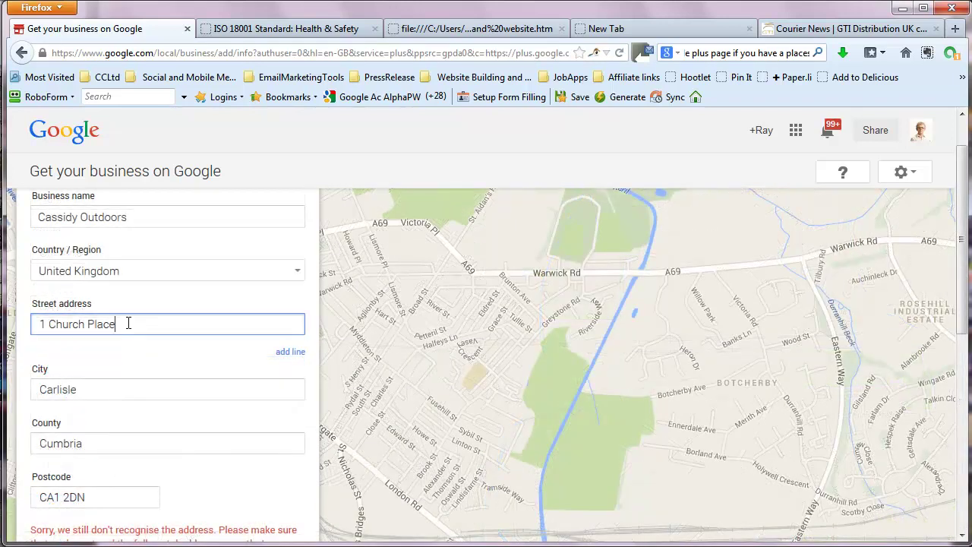
left_click(61, 495)
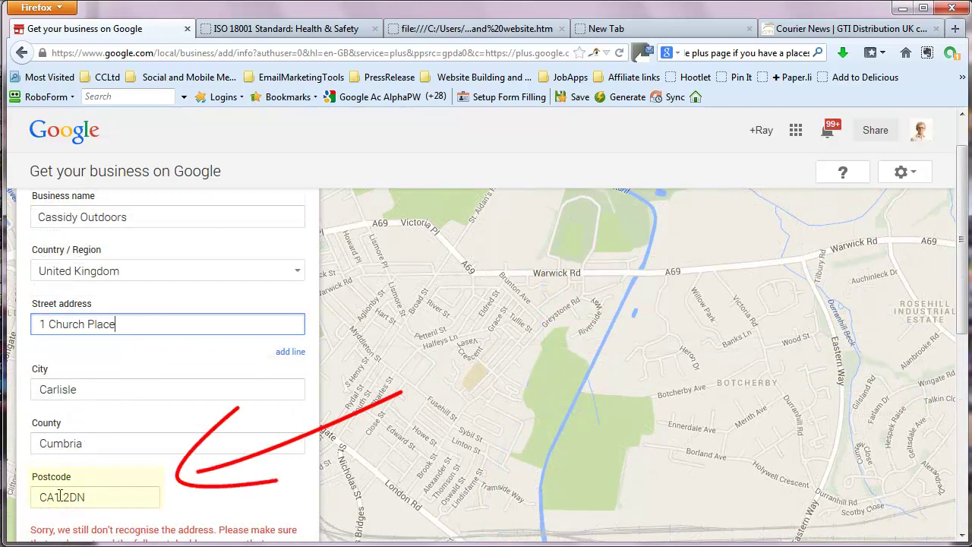
key("BackSpace")
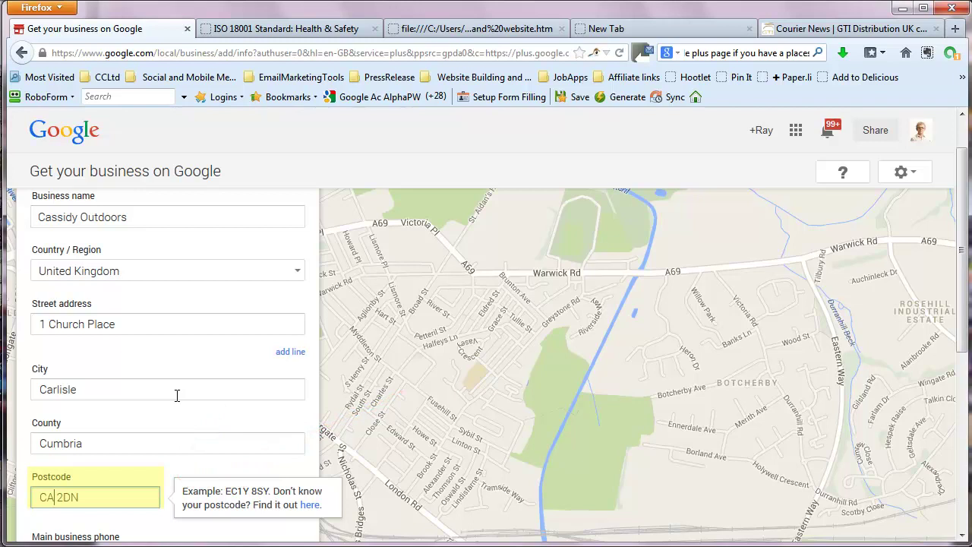
type("3")
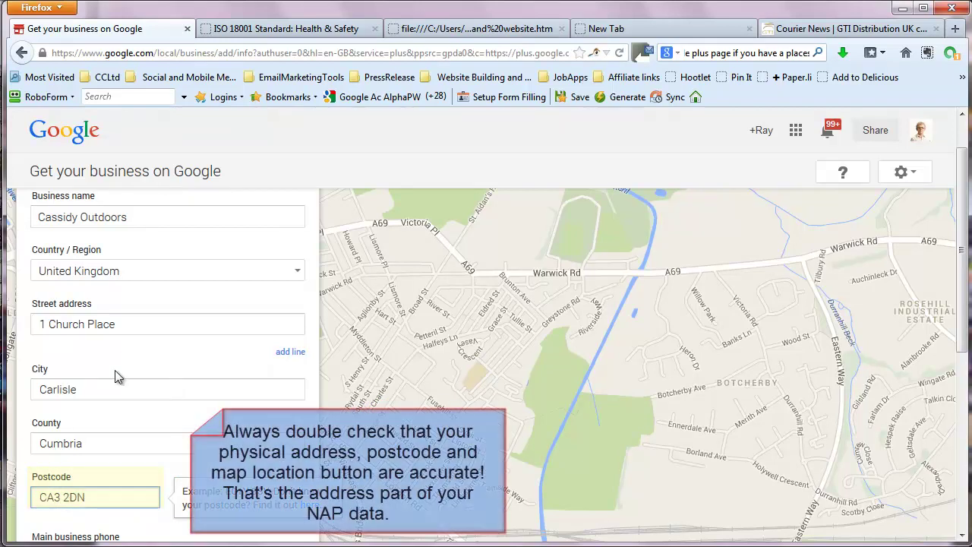
left_click(67, 493)
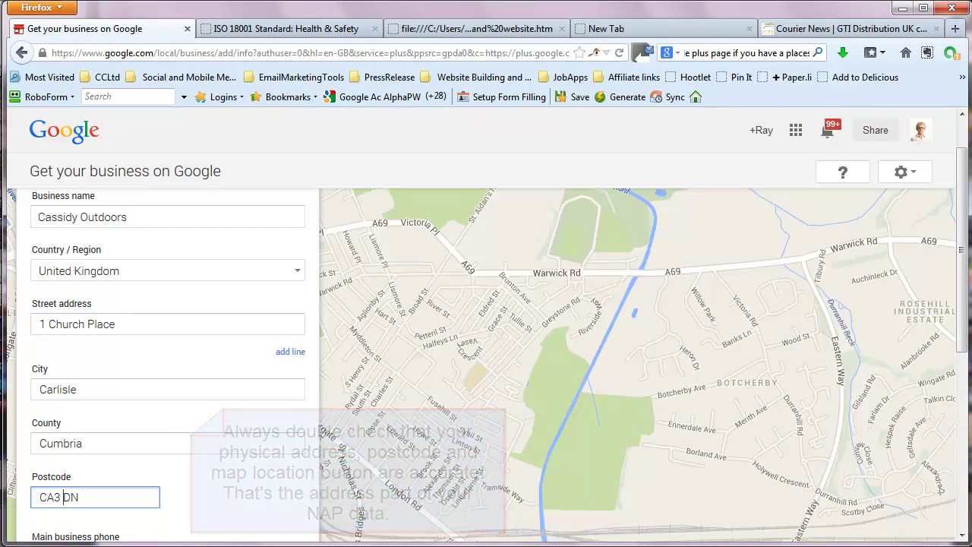
type("9")
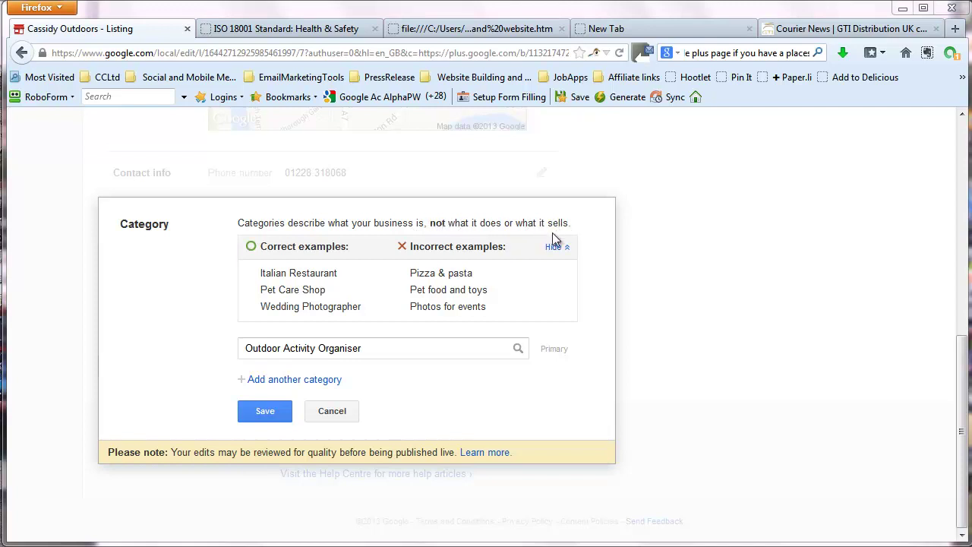
Save Outdoor Activity Organiser as the Cassidy Outdoors listing category
left_click(268, 410)
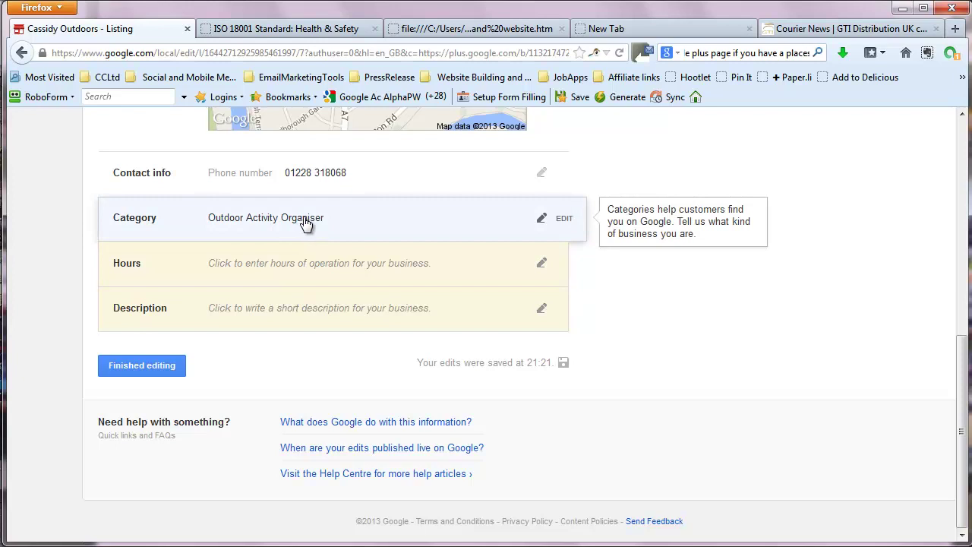
Set opening hours to 07:00–10:00 every day, including Saturday and Sunday, and save
left_click(543, 266)
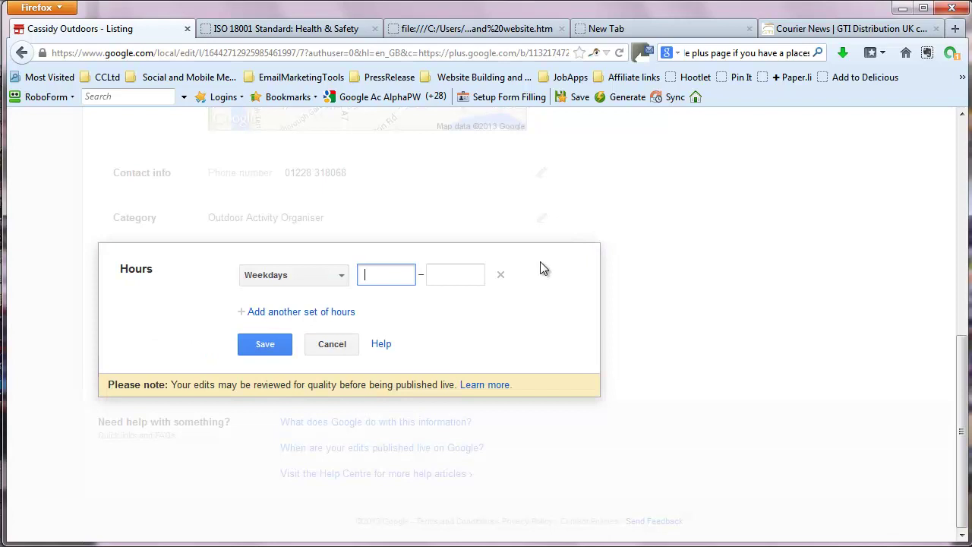
left_click(340, 278)
left_click(285, 408)
left_click(276, 429)
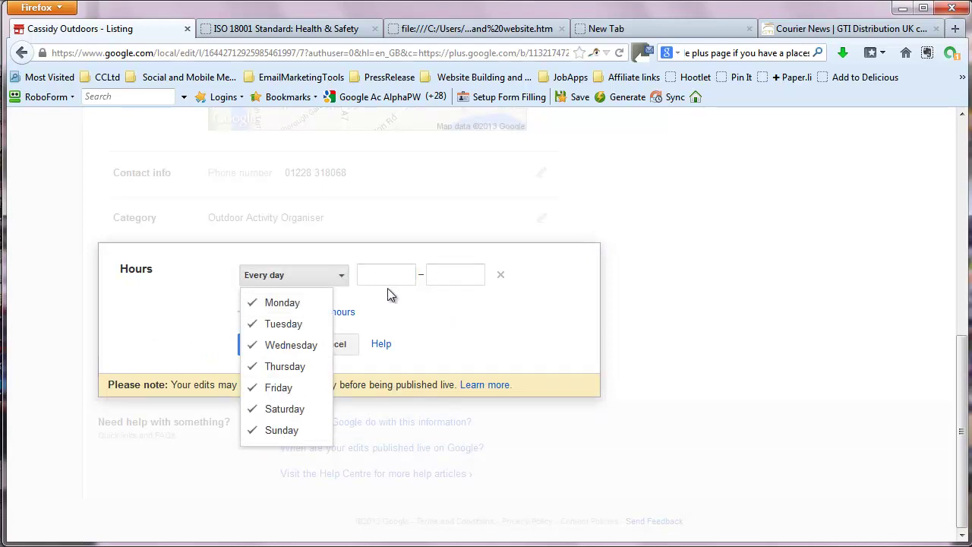
left_click(407, 273)
type("7")
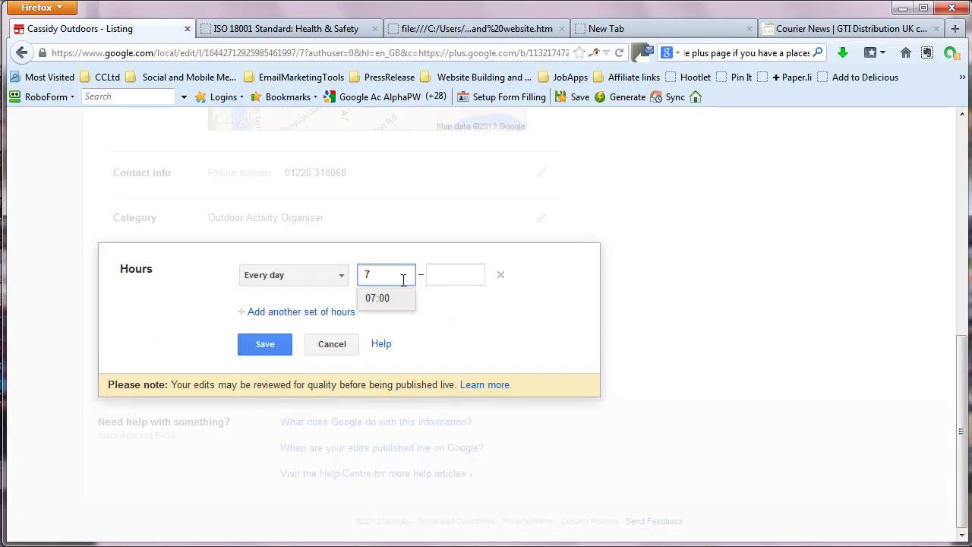
left_click(382, 301)
left_click(463, 277)
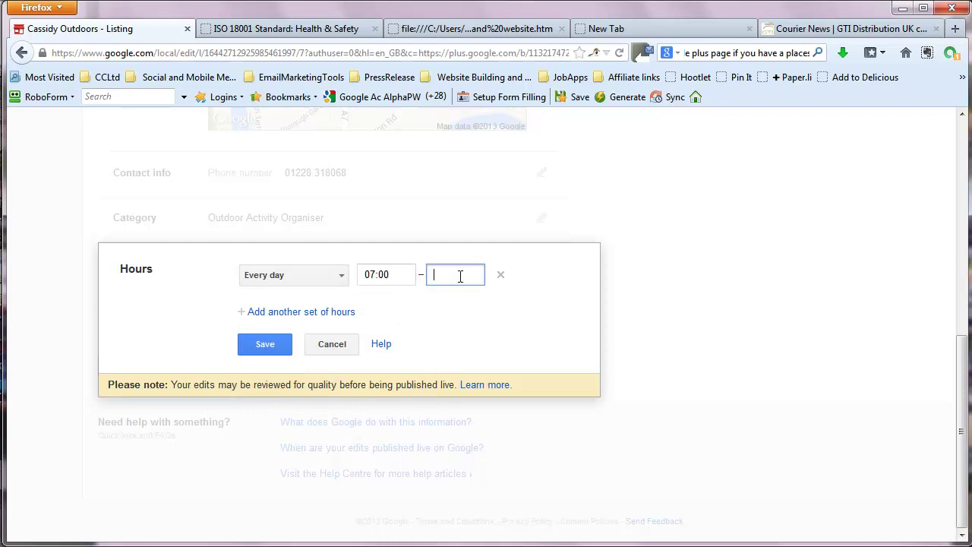
type("10")
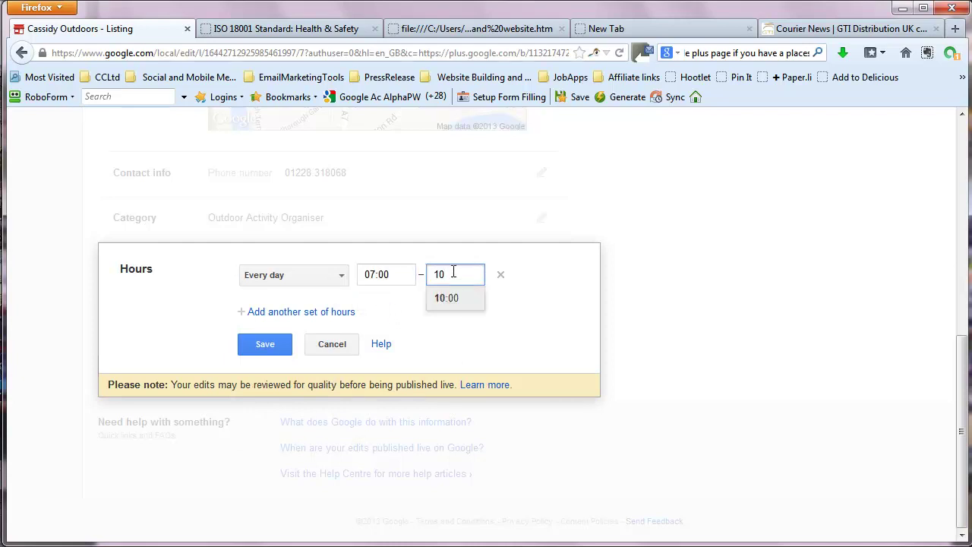
left_click(448, 298)
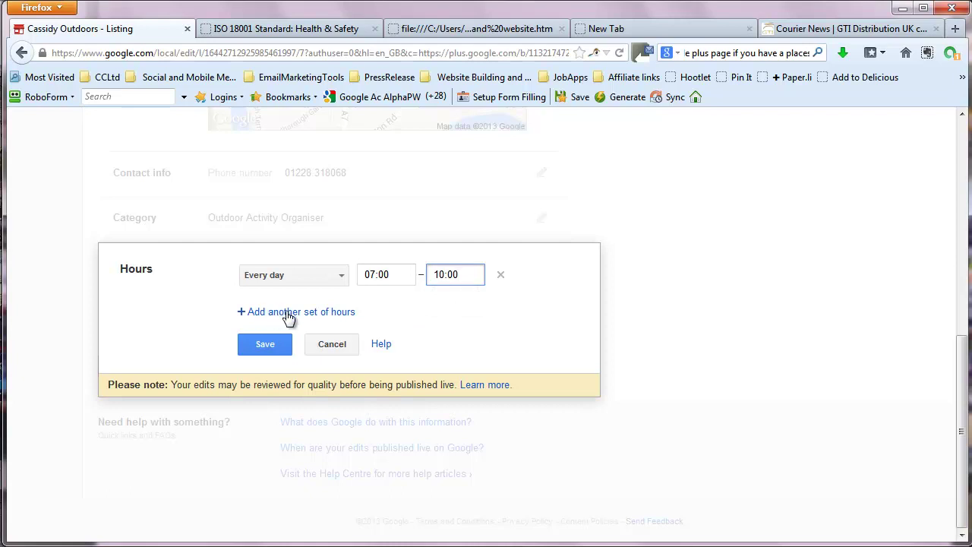
left_click(265, 343)
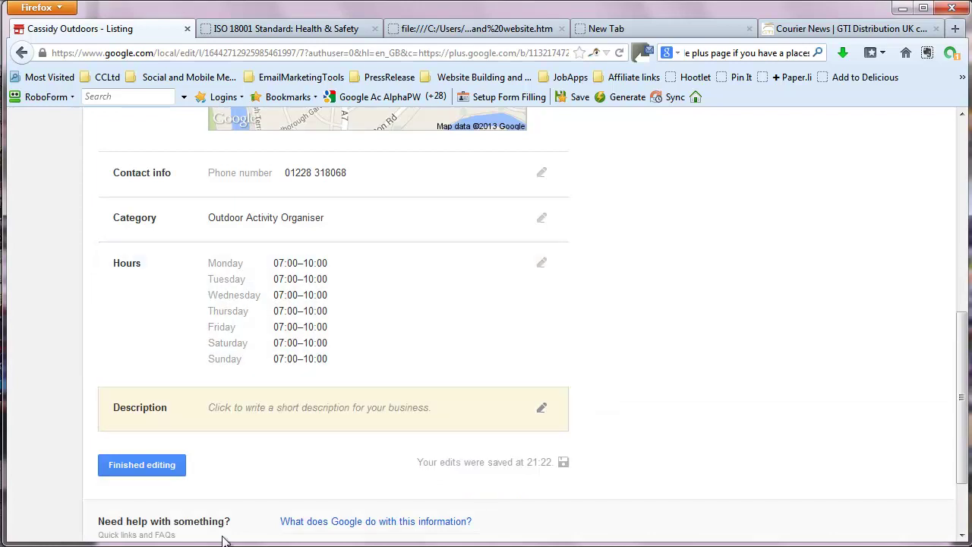
left_click(314, 414)
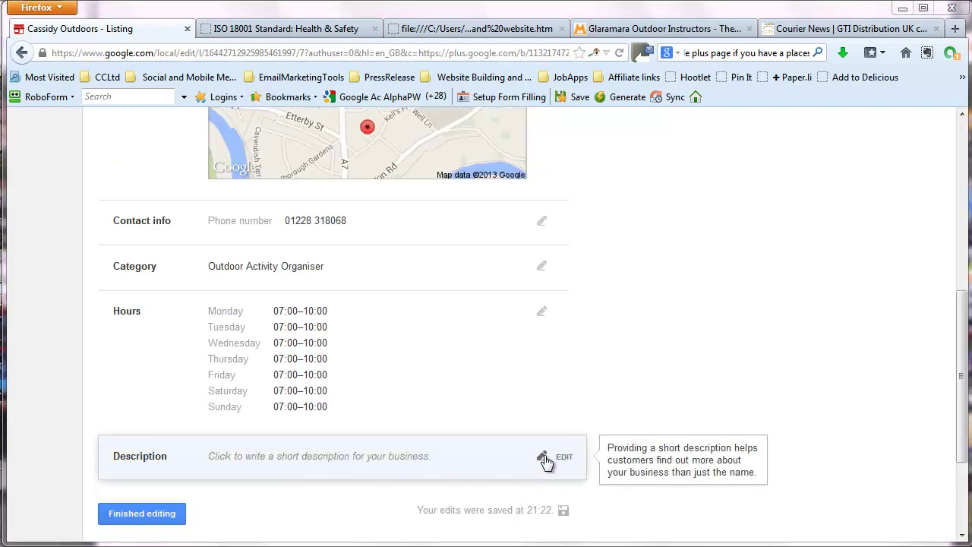
Insert 'Outdoor Activity' before Instructor in the description and make 'Outdoor Activity Instructor' bold
left_click(544, 460)
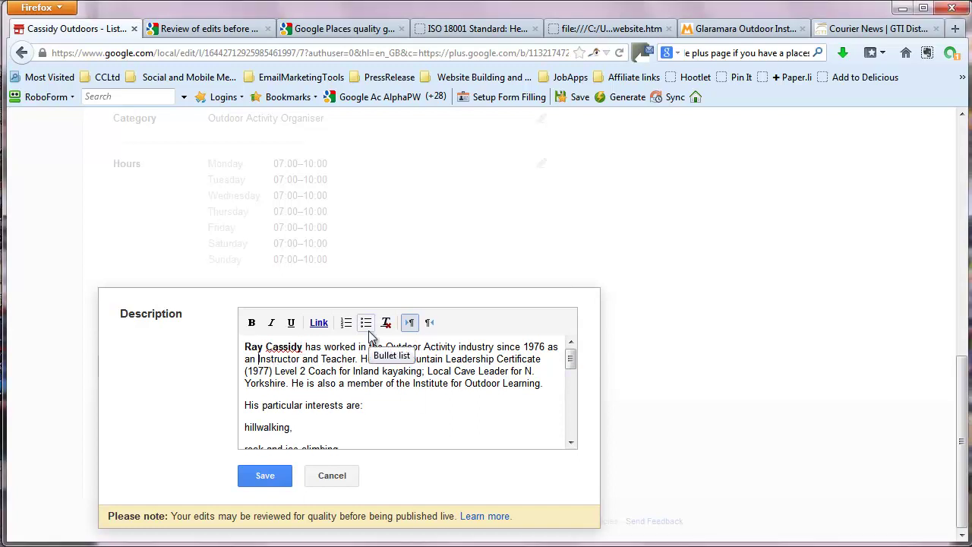
type("Outdoor ")
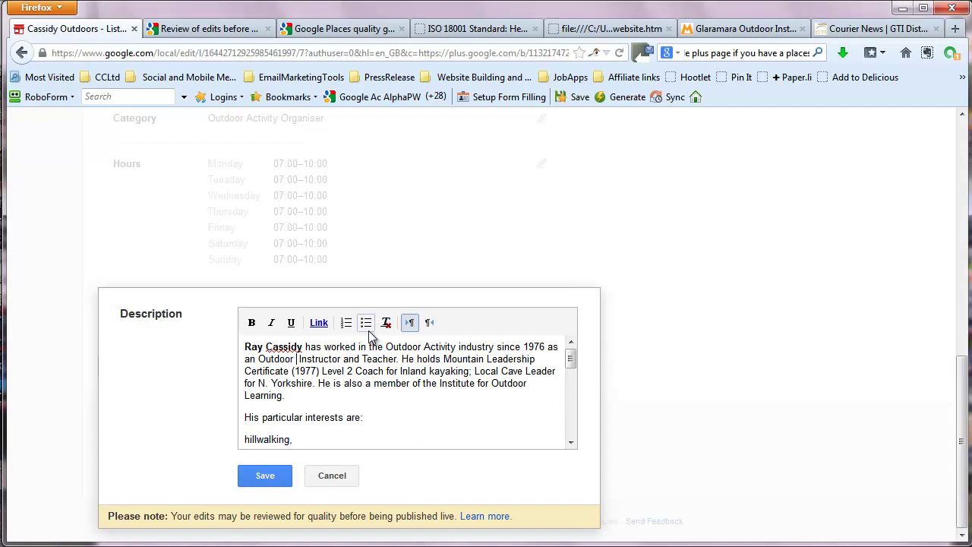
type("Activity")
key("BackSpace")
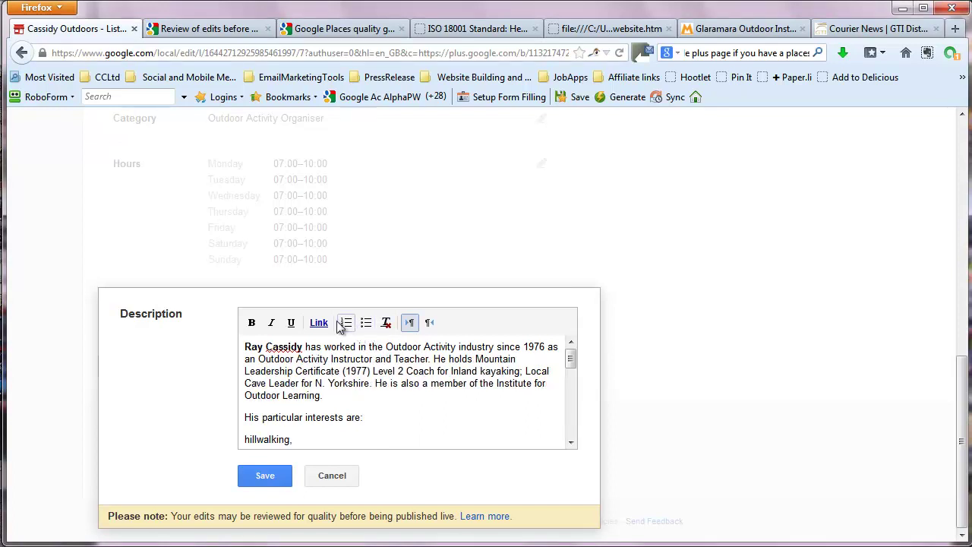
left_click_drag(259, 361, 376, 361)
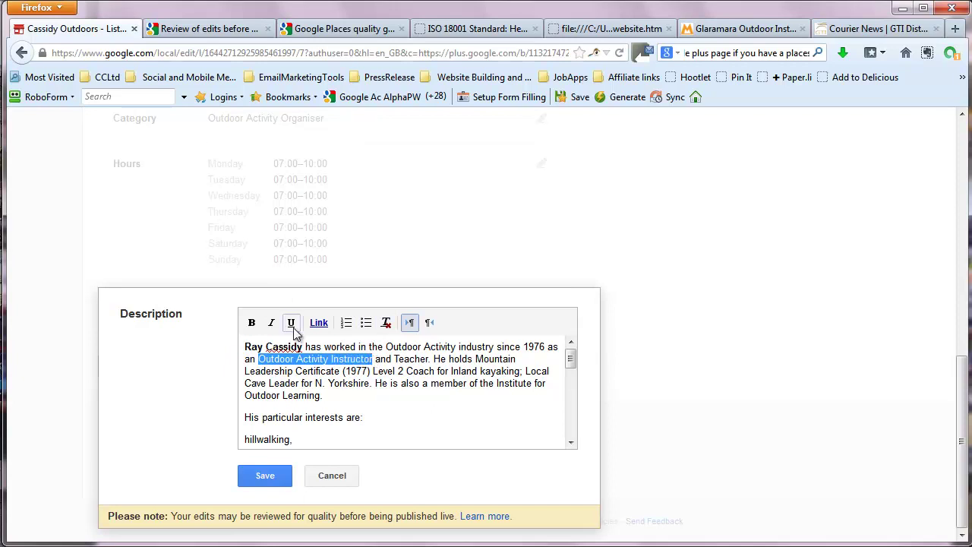
left_click(251, 322)
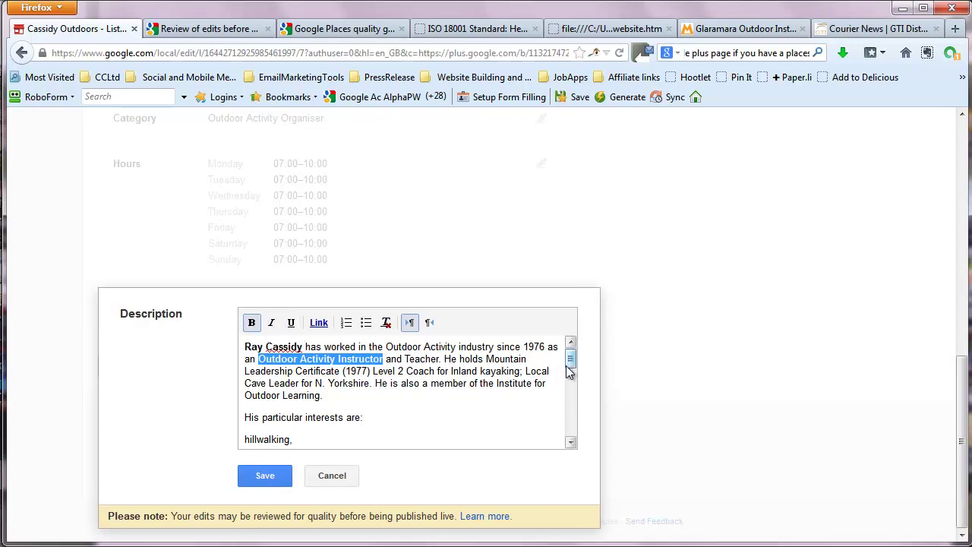
Turn the interests from hillwalking to caving into a bulleted list
scroll(568, 372, "down", 2)
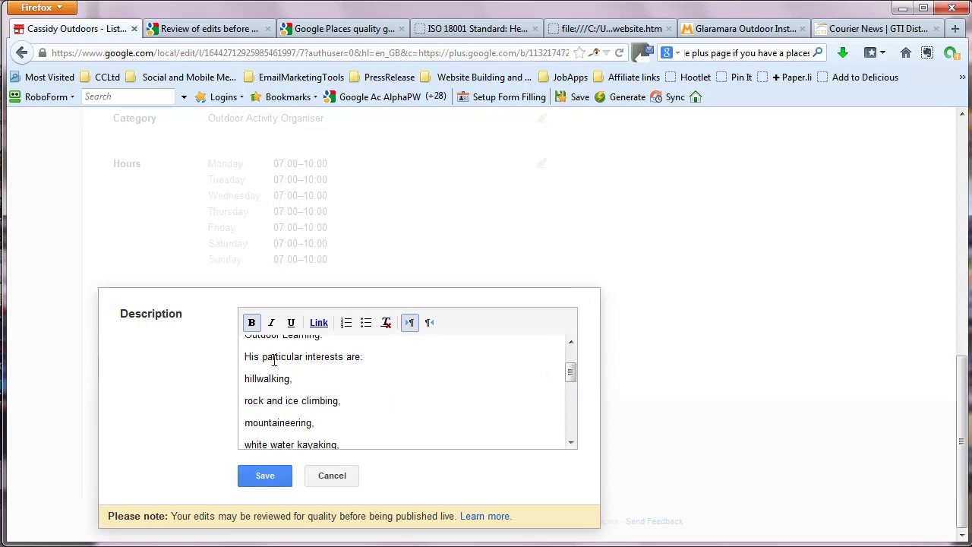
left_click_drag(246, 378, 279, 433)
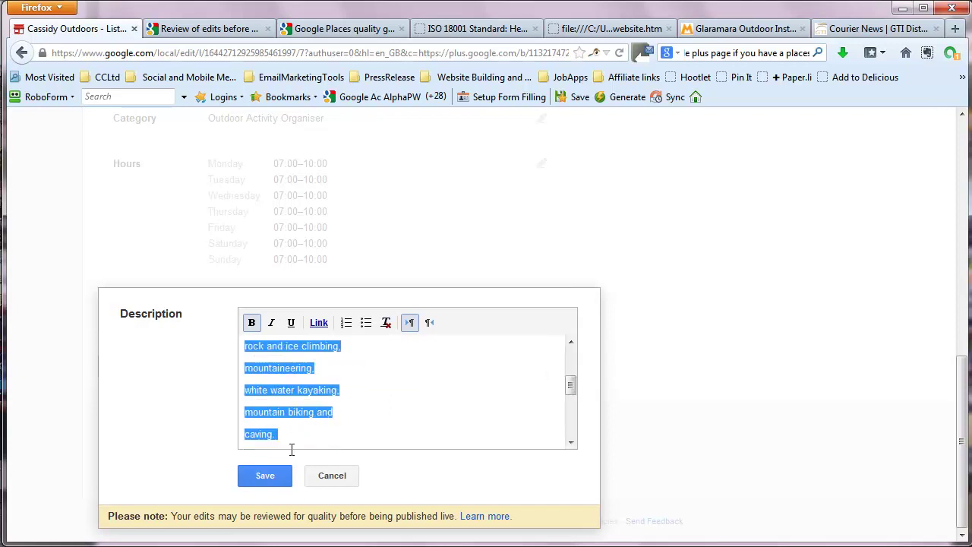
key("Delete")
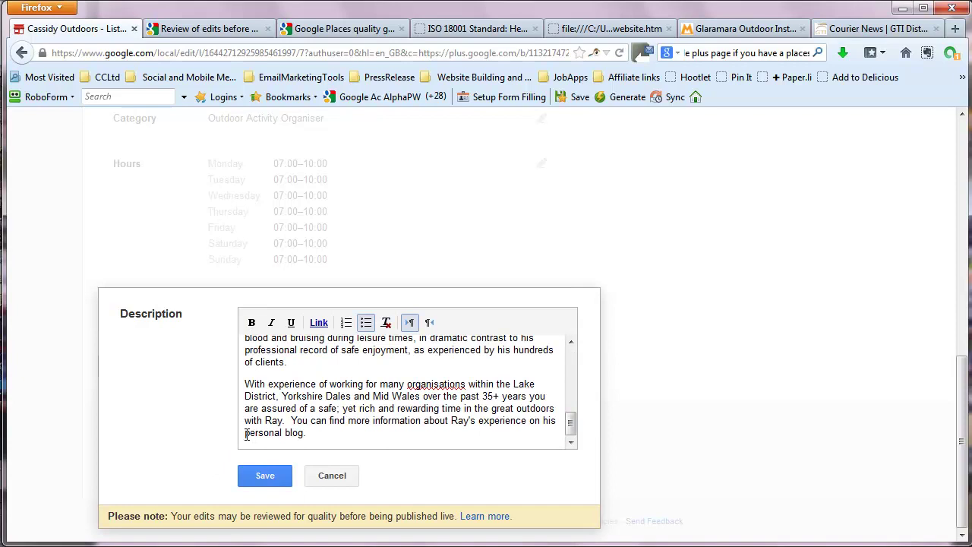
left_click_drag(246, 434, 304, 435)
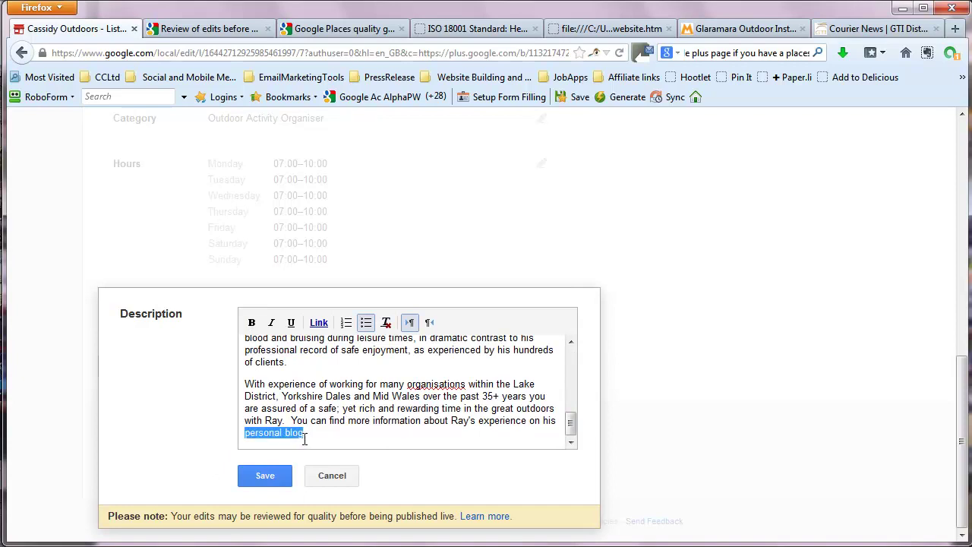
Link 'personal blog' to the blog's web address copied from the other Firefox window
left_click(318, 324)
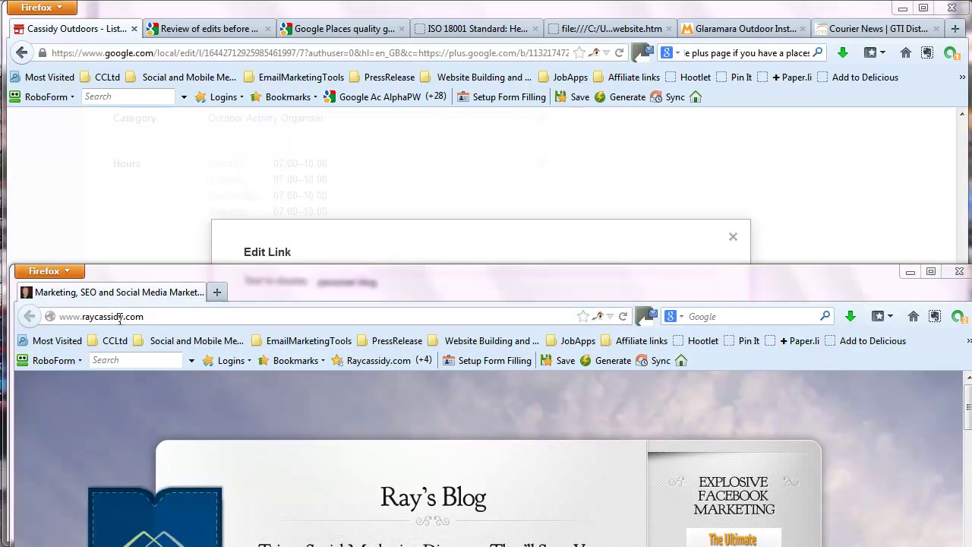
left_click(119, 319)
key("ctrl+c")
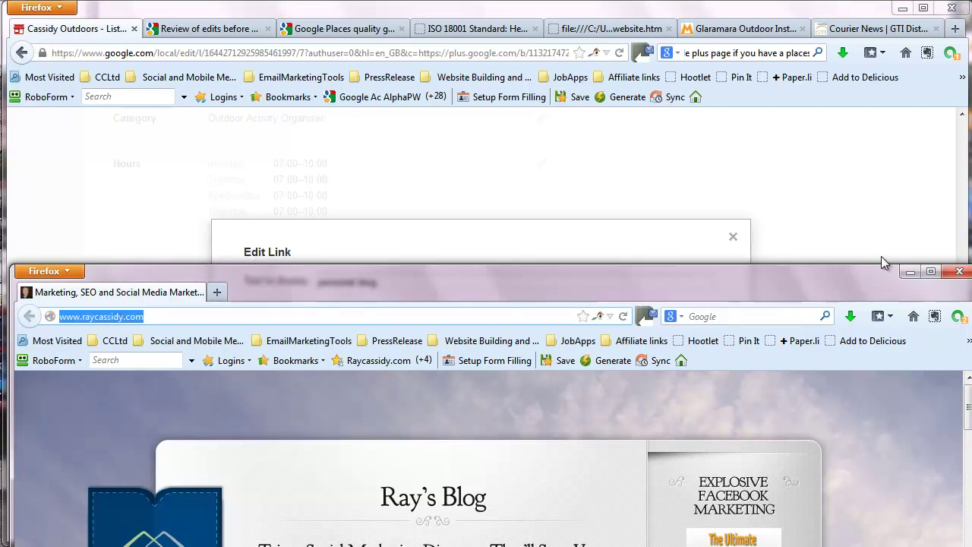
left_click(959, 271)
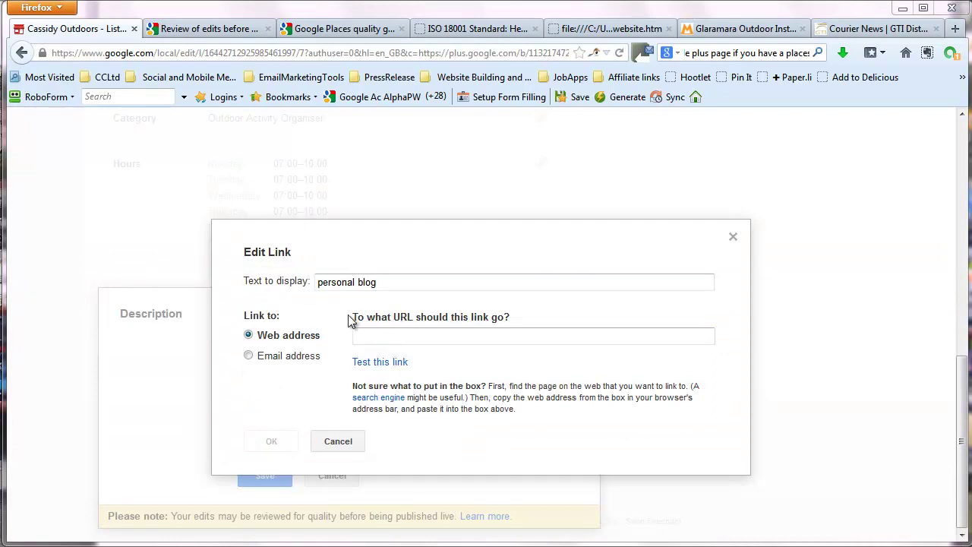
left_click(382, 282)
left_click(401, 336)
left_click(390, 282)
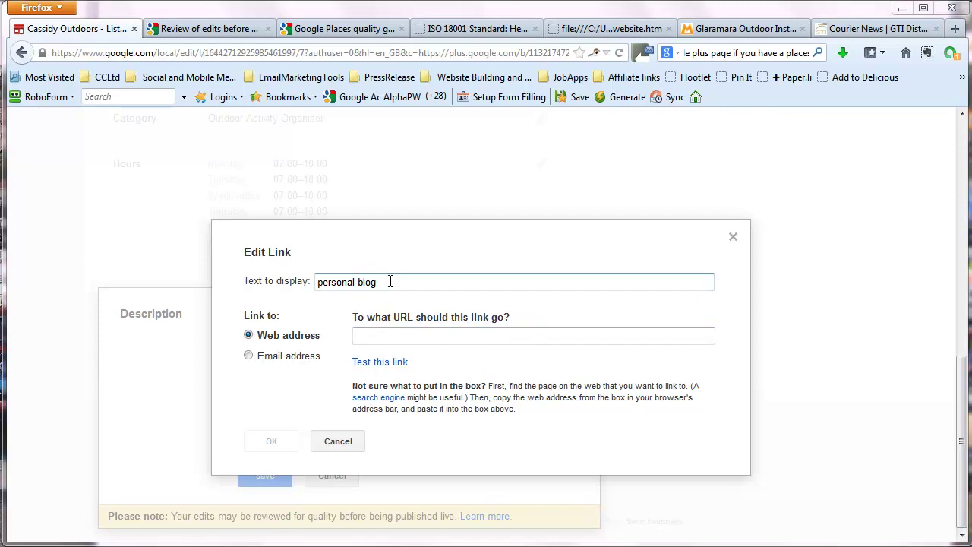
left_click(390, 336)
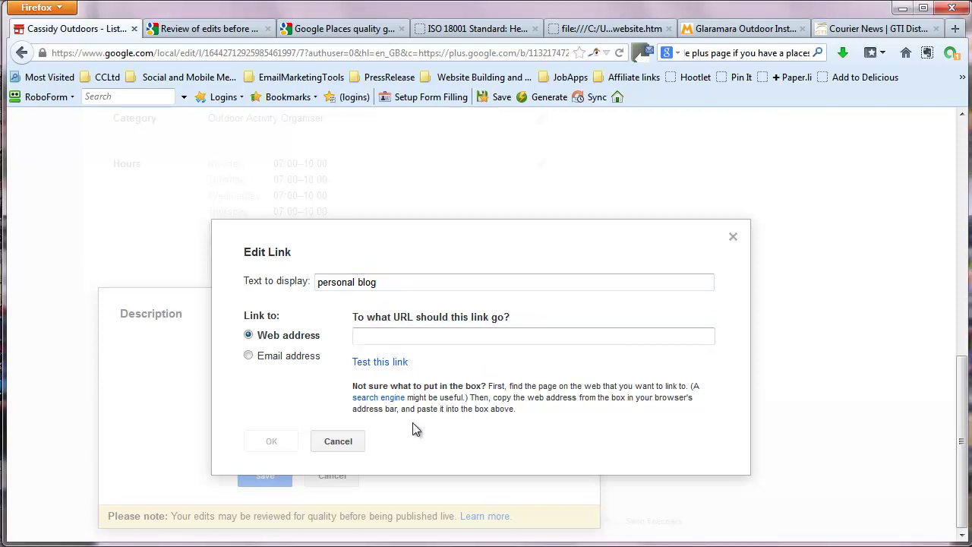
key("ctrl+v")
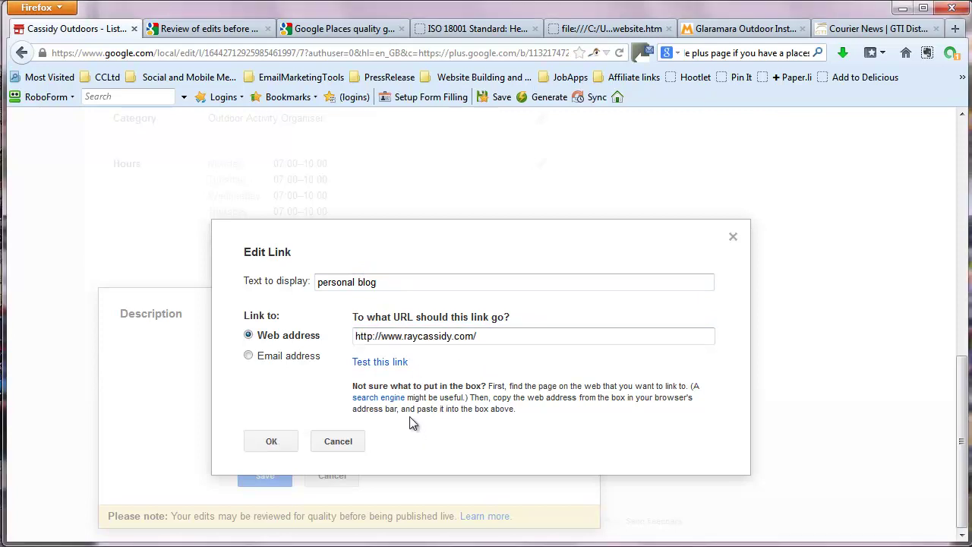
Test that the 'personal blog' link opens the blog, then close the test window
left_click(389, 365)
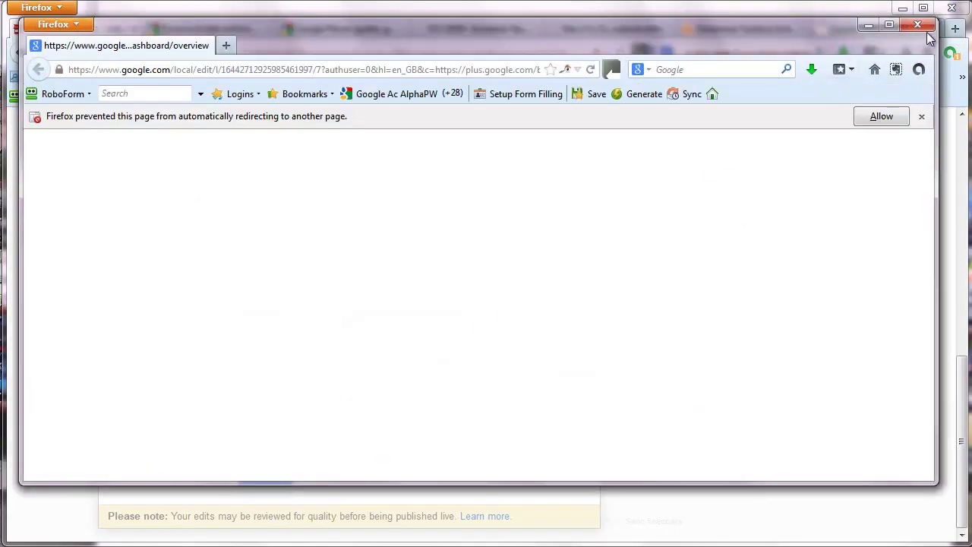
left_click(881, 116)
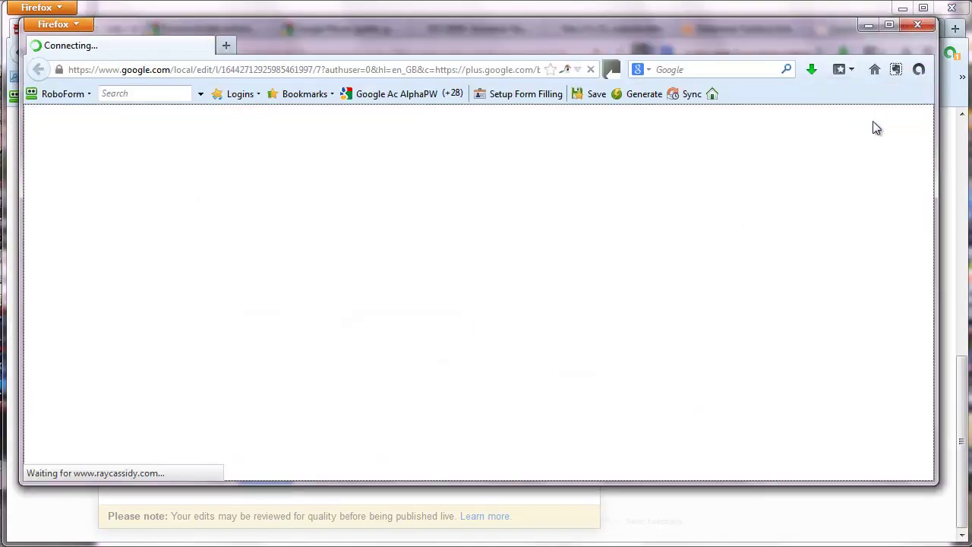
left_click(919, 29)
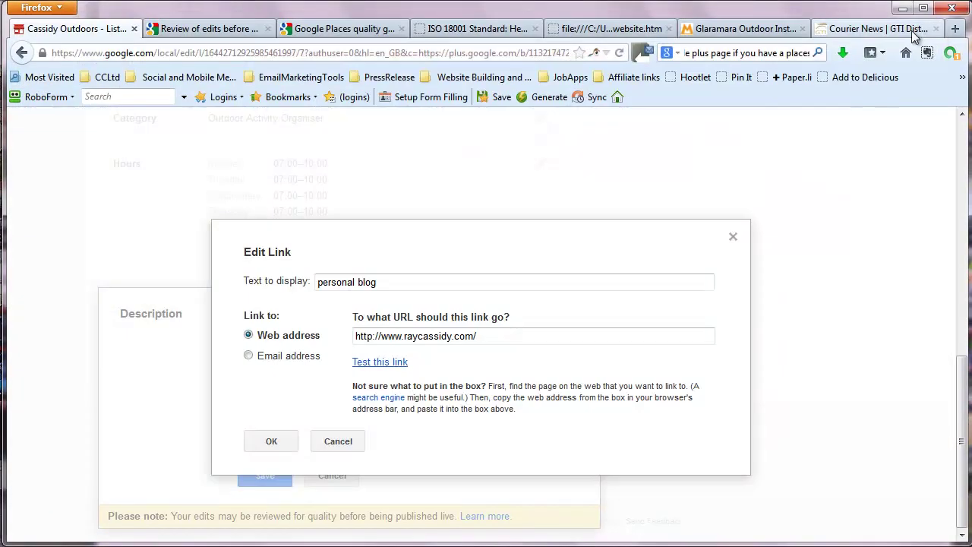
Apply the 'personal blog' link and review the saved description with bold phrase and bulleted interests
left_click(271, 445)
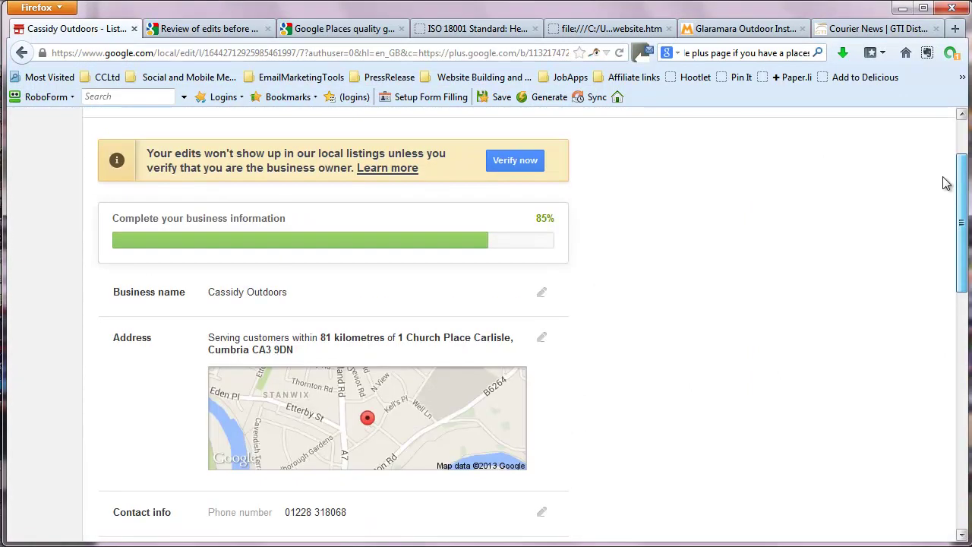
left_click_drag(945, 183, 959, 345)
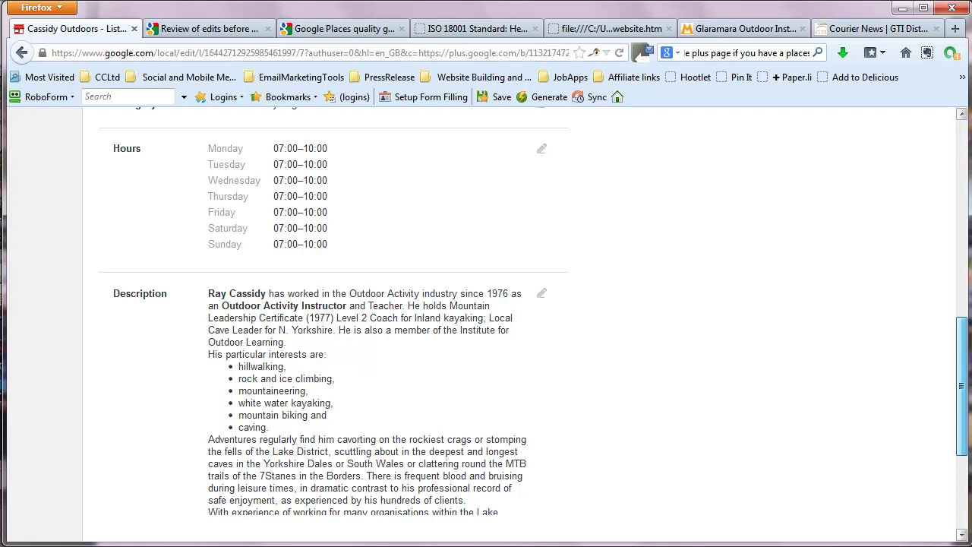